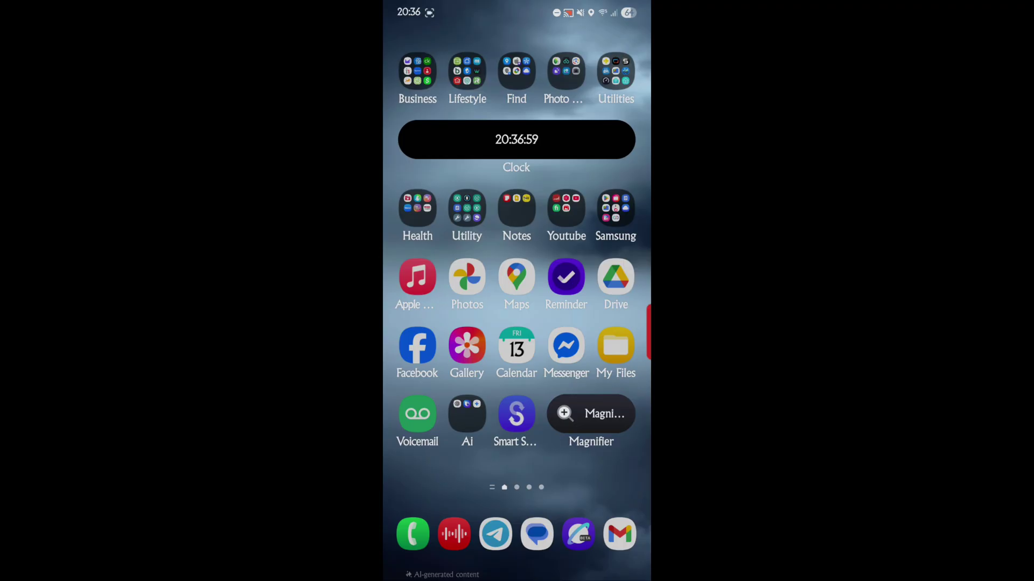
Step: Go to Settings > Connections > Wi-Fi from the quick settings panel
drag(606, 49, 609, 168)
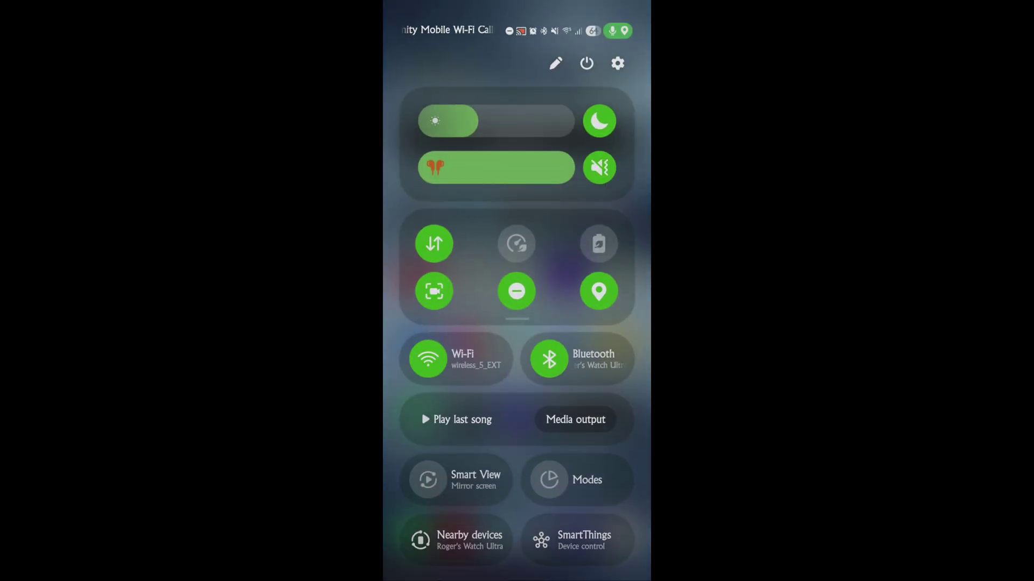
click(616, 63)
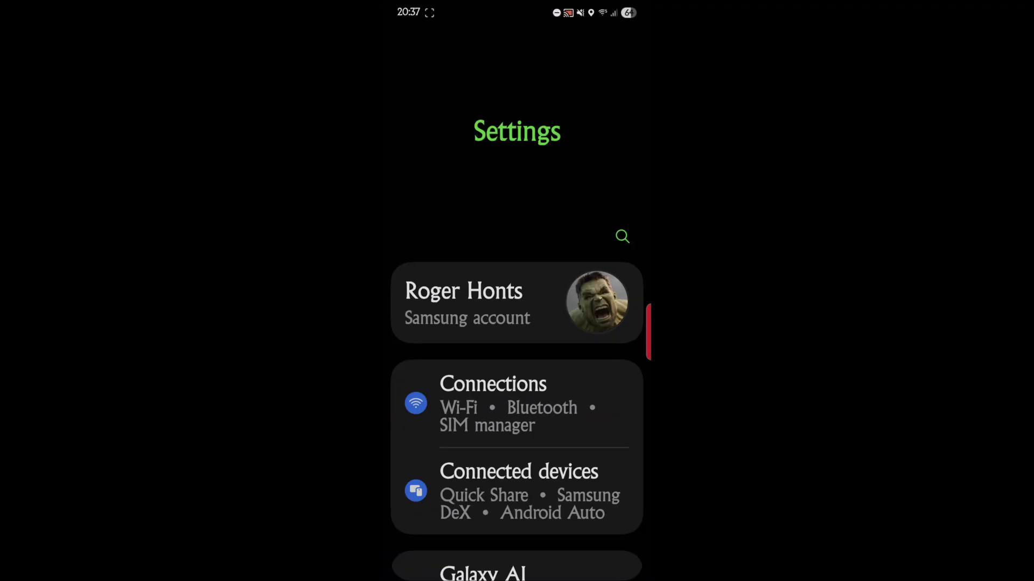
mouse_move(427, 411)
mouse_down()
mouse_move(429, 251)
mouse_move(435, 299)
mouse_up()
click(490, 196)
click(434, 298)
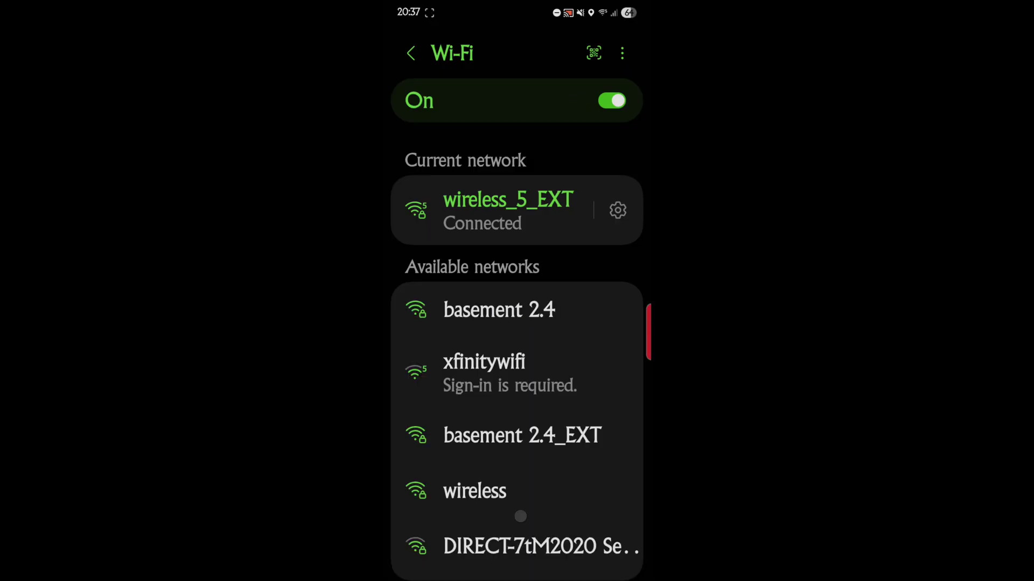
mouse_move(518, 496)
mouse_down()
mouse_move(519, 364)
mouse_move(519, 496)
mouse_up()
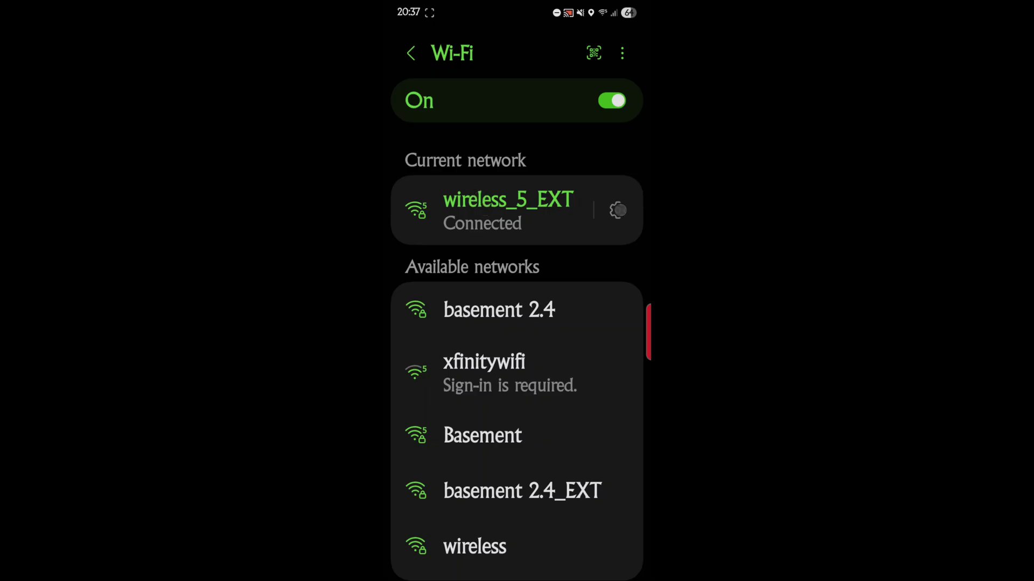
Step: Open wireless_5_EXT details, expand View more, and launch Manage router at 10.0.0.1
click(618, 211)
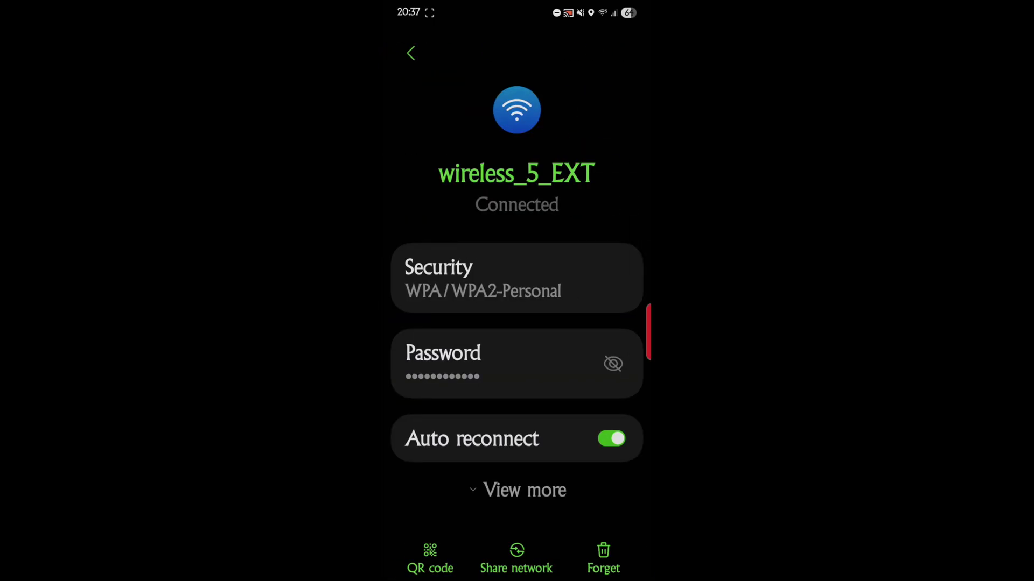
click(525, 491)
drag(427, 480, 411, 279)
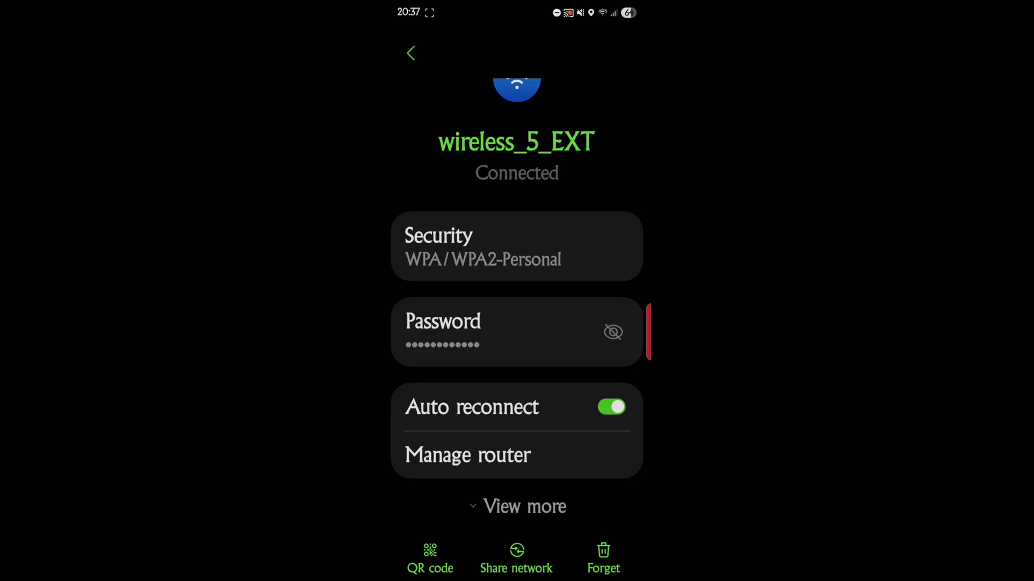
click(442, 455)
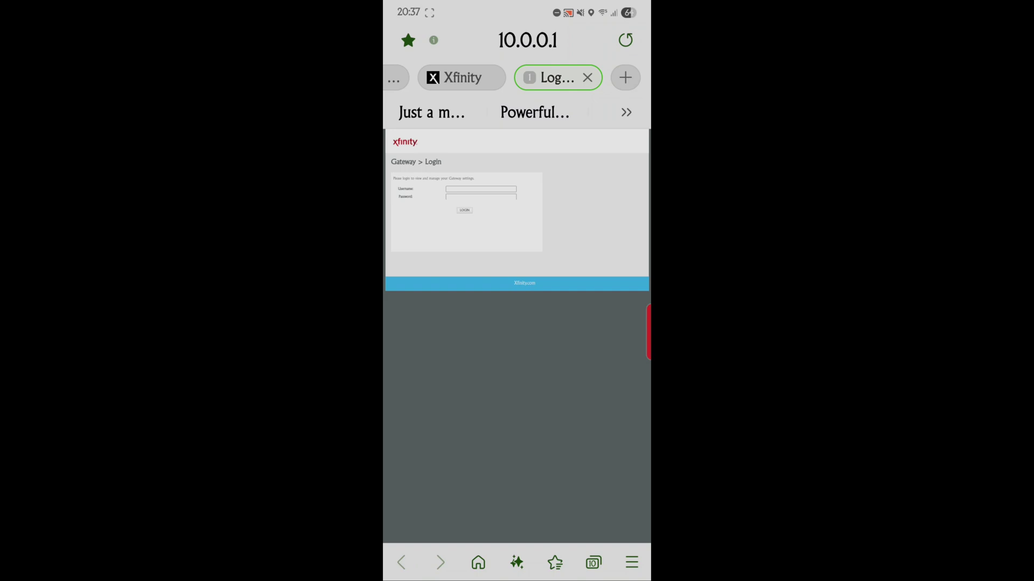
Step: Close the 10.0.0.1 login tab and switch back to Settings through Recents
click(588, 77)
drag(518, 575, 517, 363)
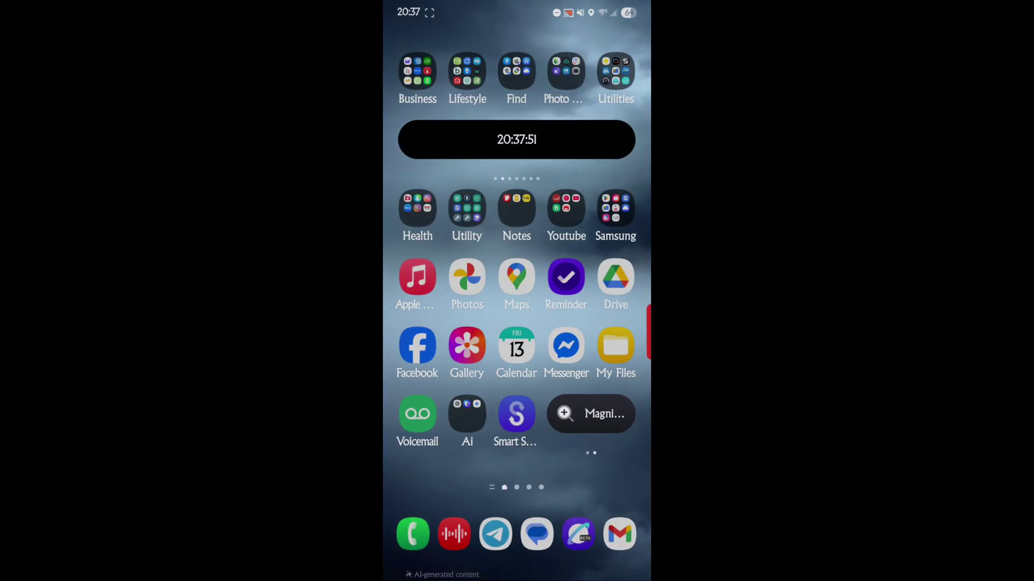
drag(517, 575, 518, 403)
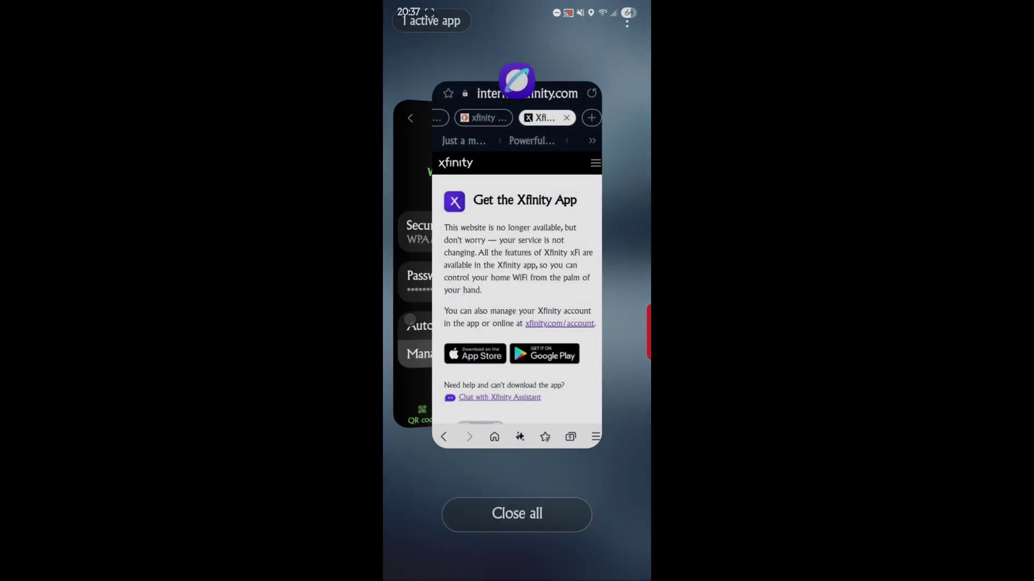
drag(453, 324, 614, 323)
click(500, 283)
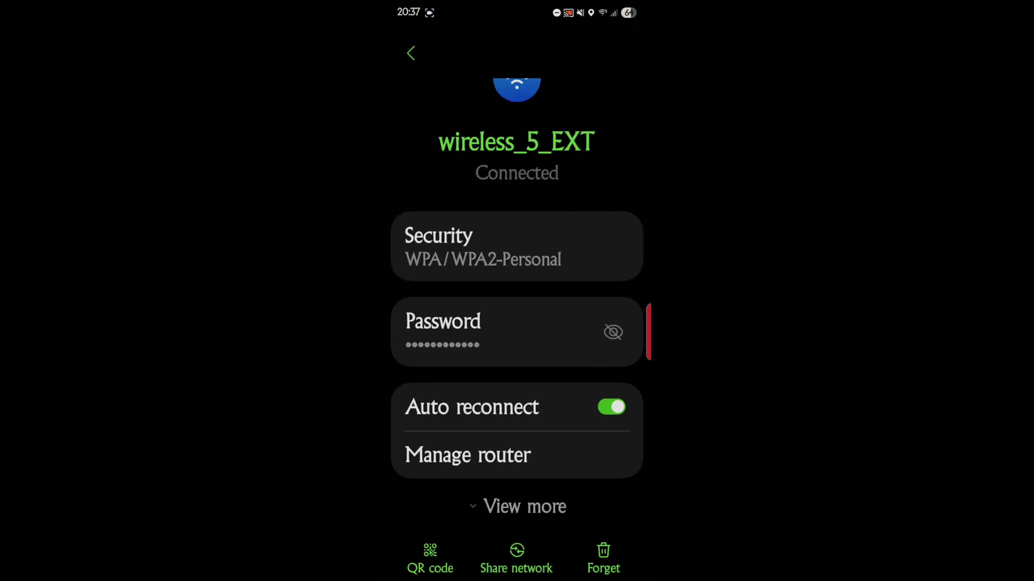
scroll(517, 323, down, 1)
Step: Show the wireless_5_EXT QR code from the network details page
click(428, 558)
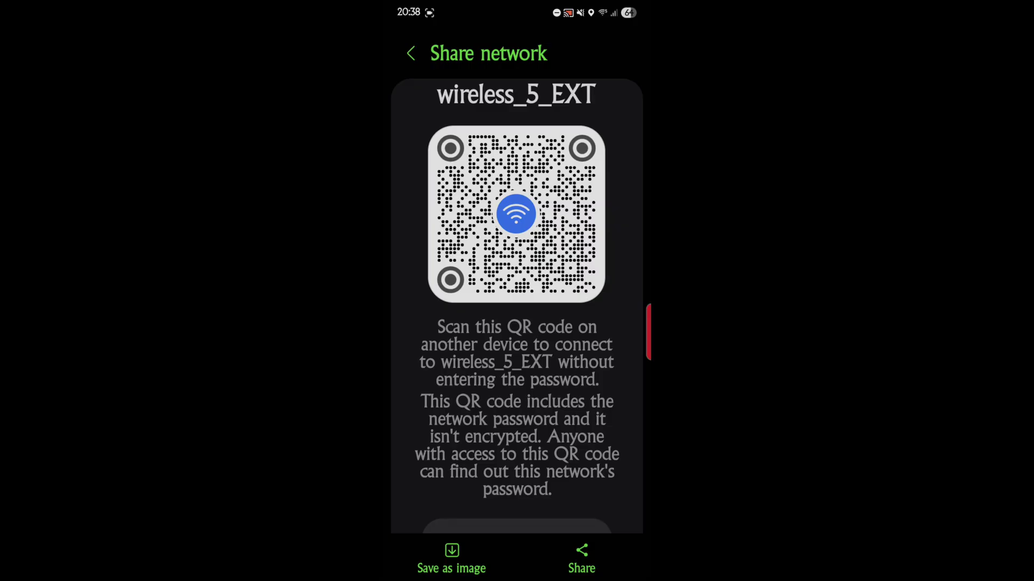
scroll(517, 308, down, 2)
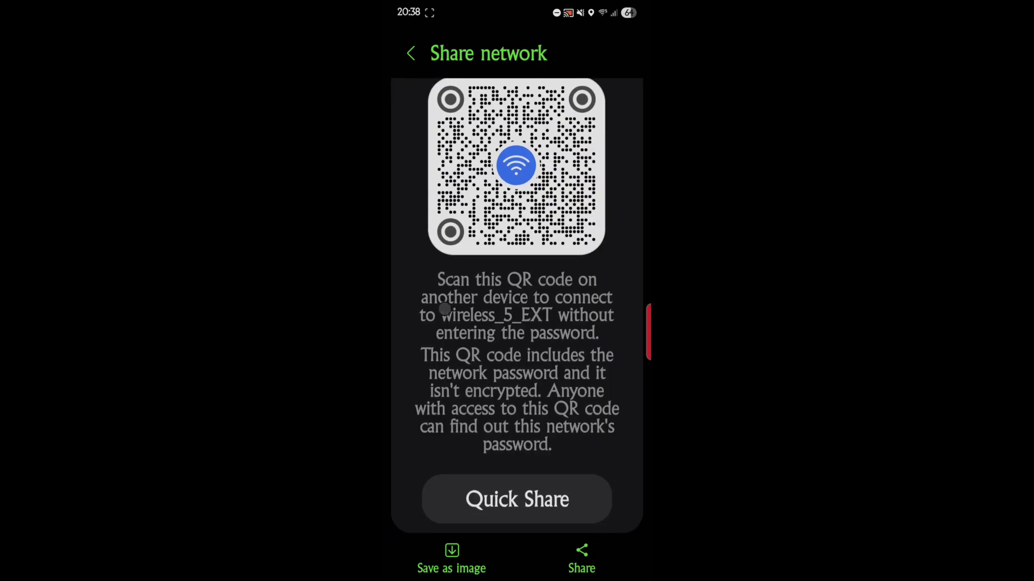
scroll(517, 307, up, 2)
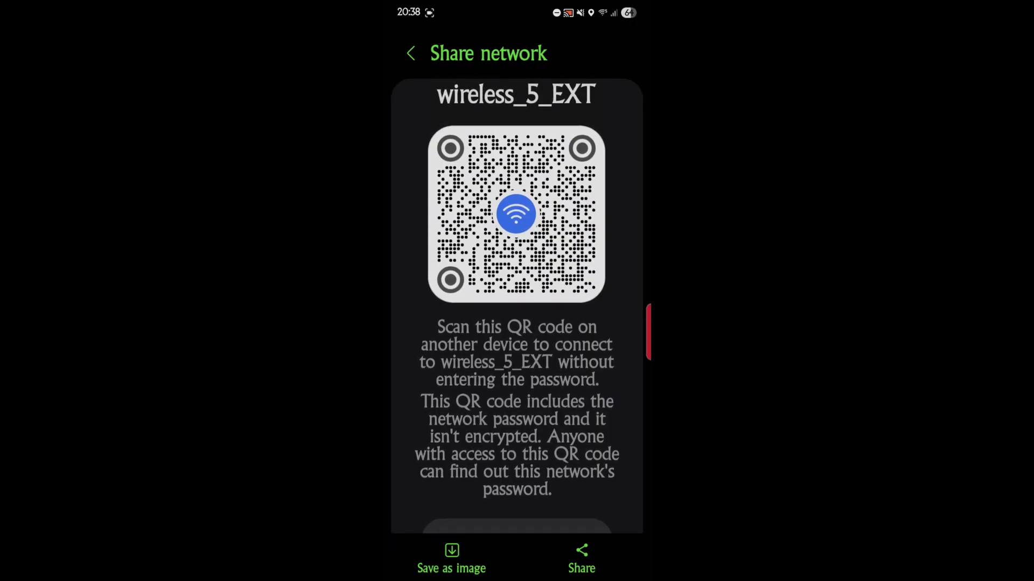
click(628, 576)
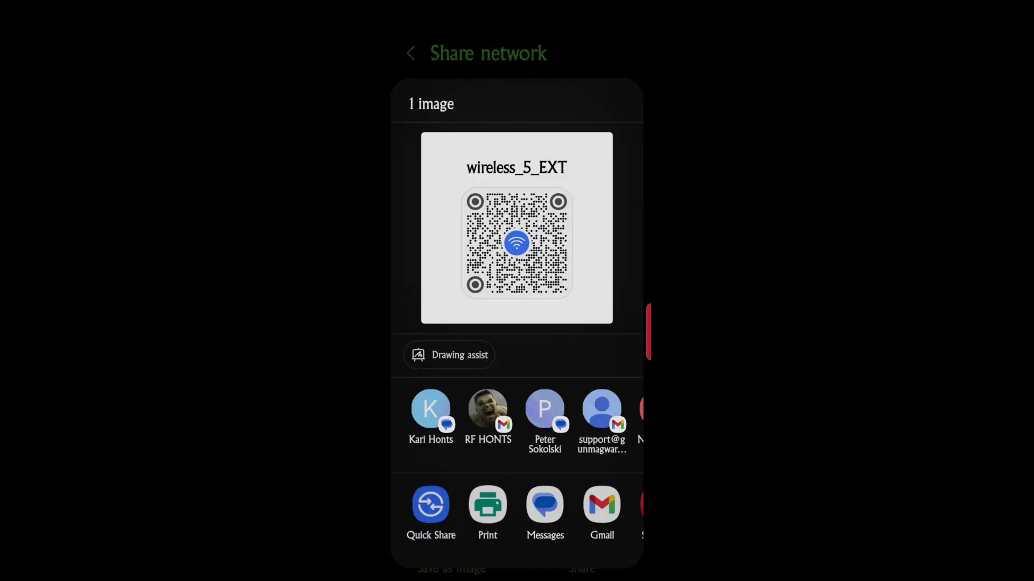
click(381, 227)
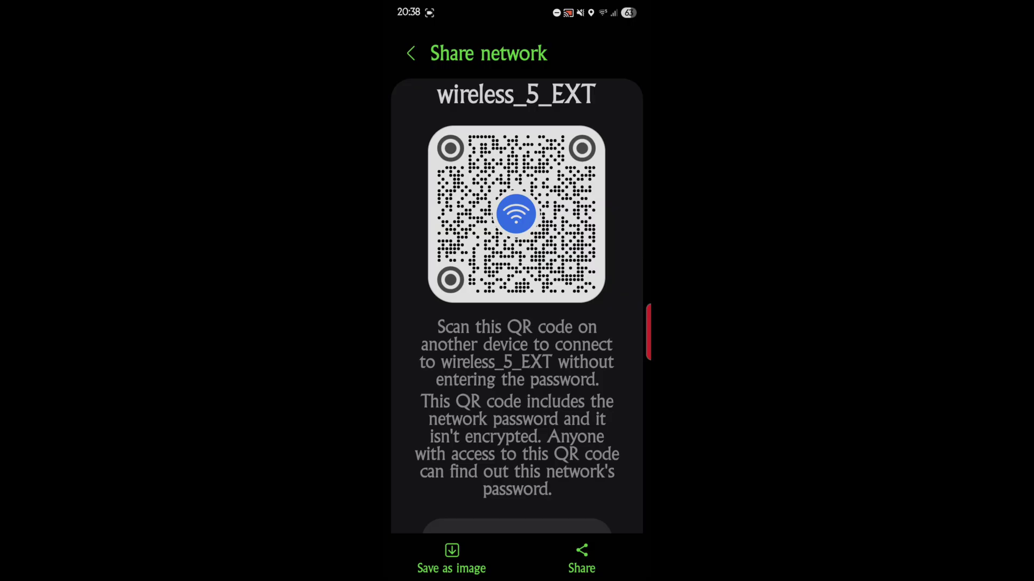
scroll(517, 324, down, 2)
scroll(411, 415, up, 5)
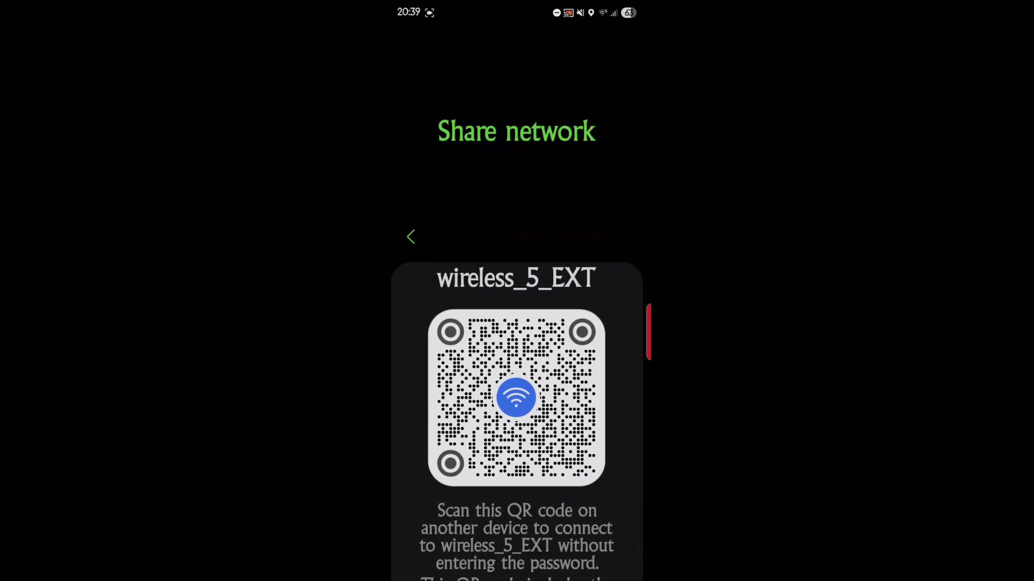
scroll(411, 415, down, 5)
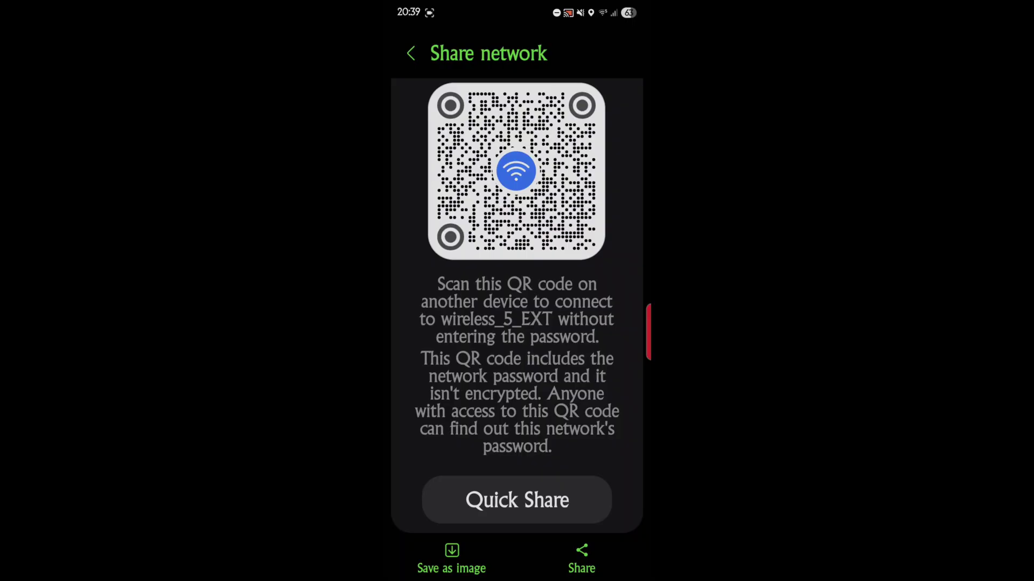
scroll(409, 236, up, 5)
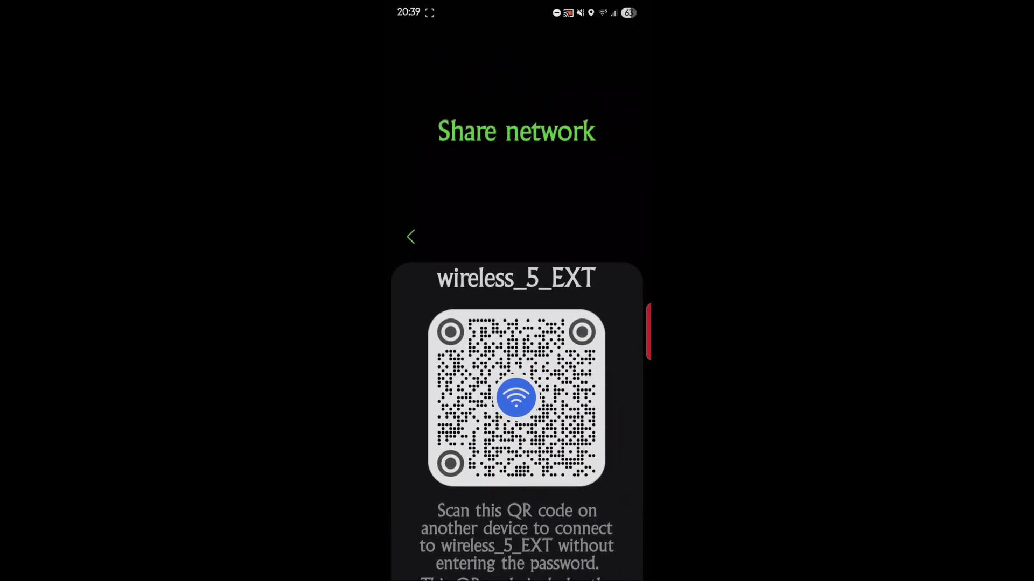
Step: Return to wireless_5_EXT details and start Quick Share for the network
click(409, 236)
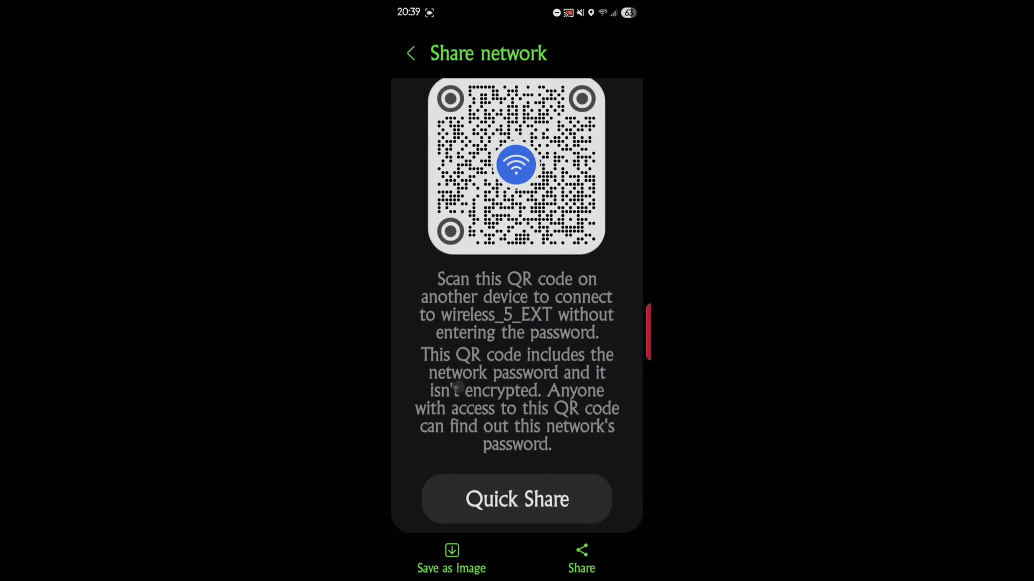
click(507, 501)
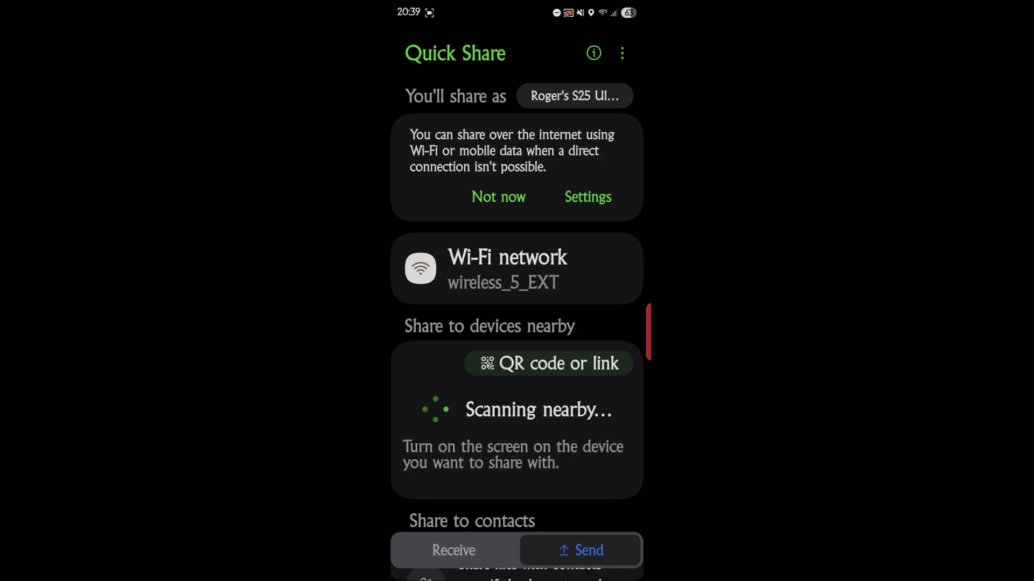
drag(393, 339, 437, 340)
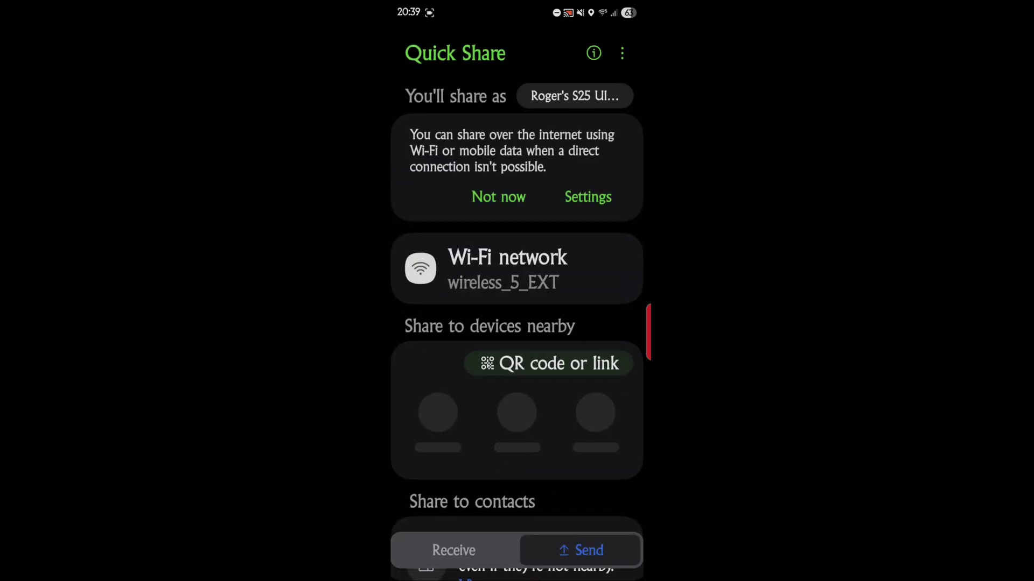
drag(387, 346, 413, 346)
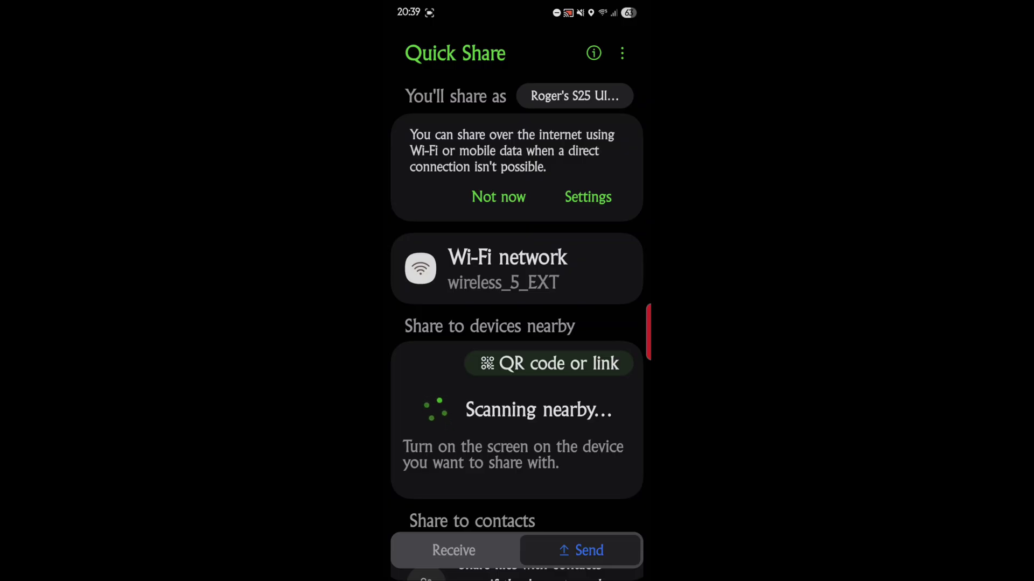
drag(410, 346, 410, 273)
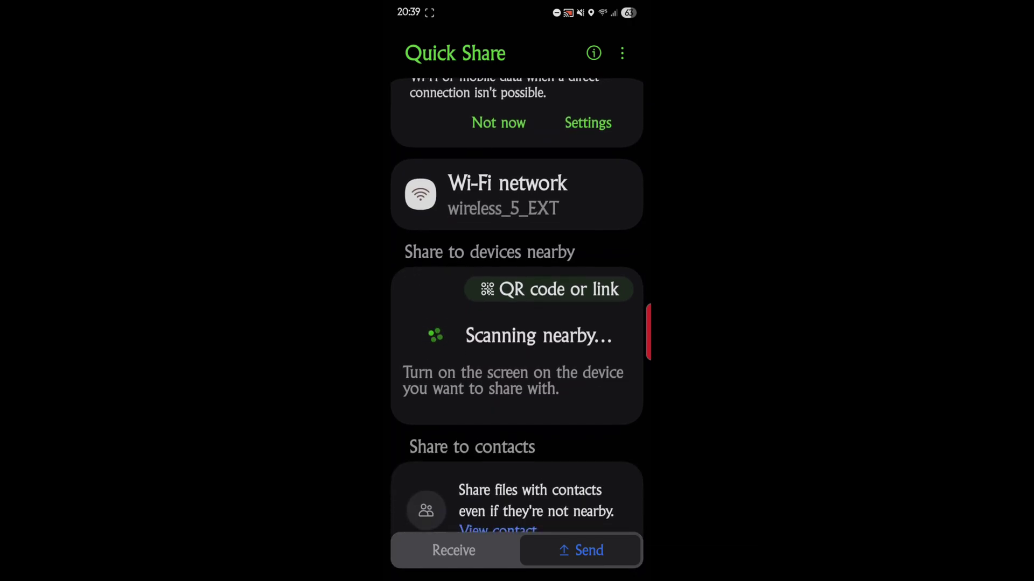
mouse_move(485, 388)
mouse_down()
mouse_move(485, 330)
mouse_move(484, 414)
mouse_up()
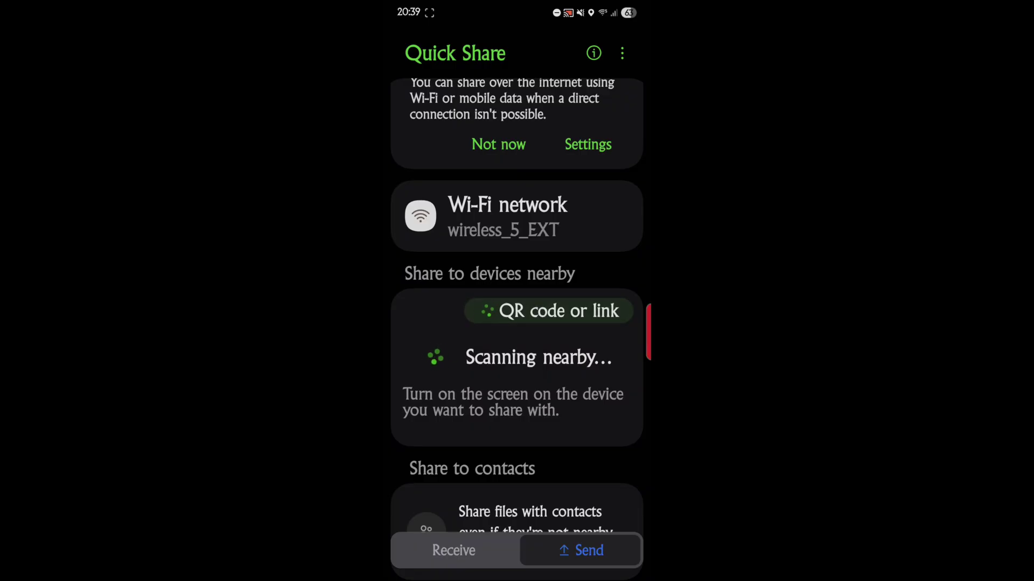
Step: Generate a QR code and web link for wireless_5_EXT in Quick Share
click(553, 311)
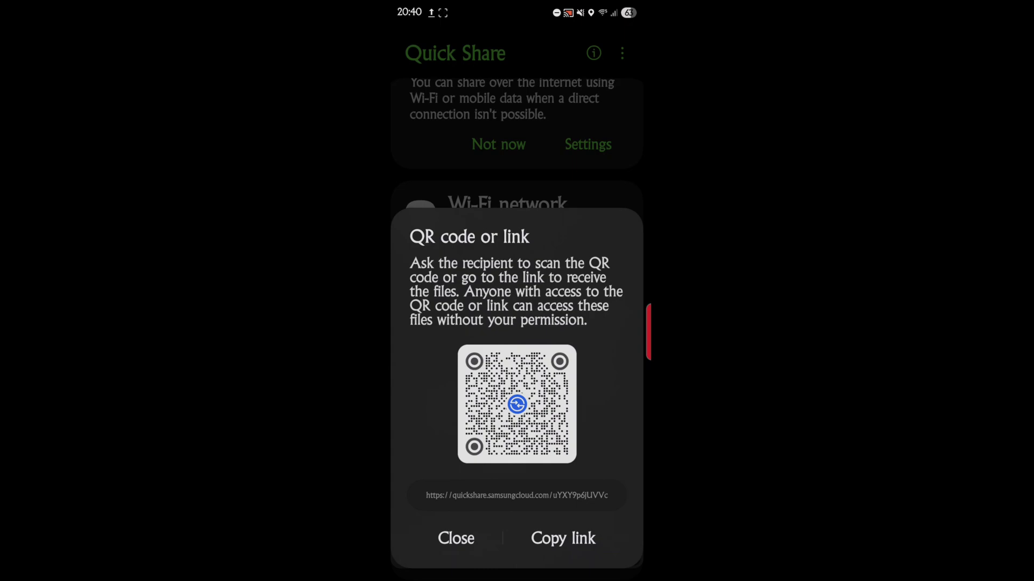
Step: Close the QR code and link dialog and return to wireless_5_EXT details
click(456, 538)
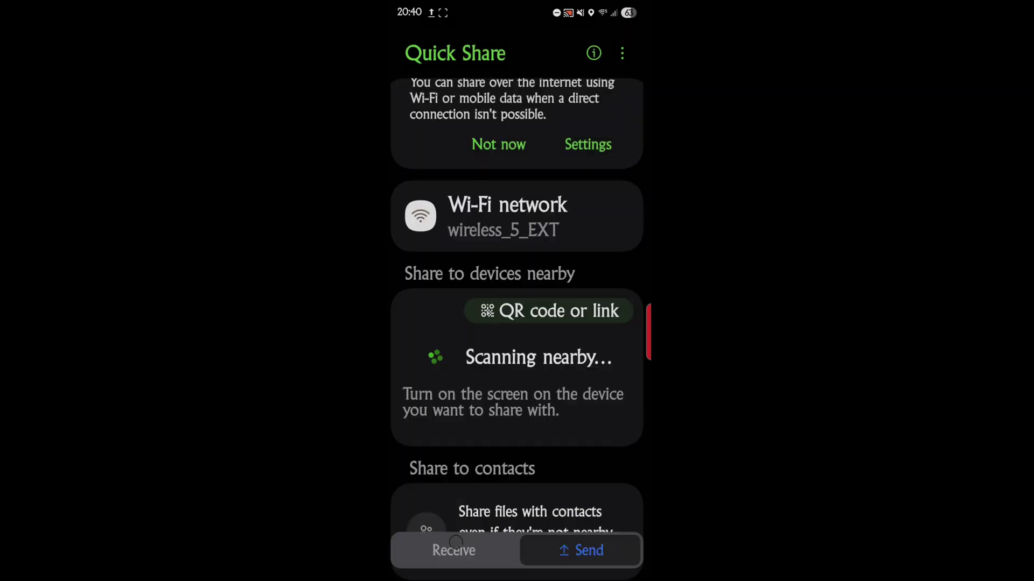
mouse_move(480, 347)
mouse_down()
mouse_move(533, 446)
mouse_move(509, 332)
mouse_up()
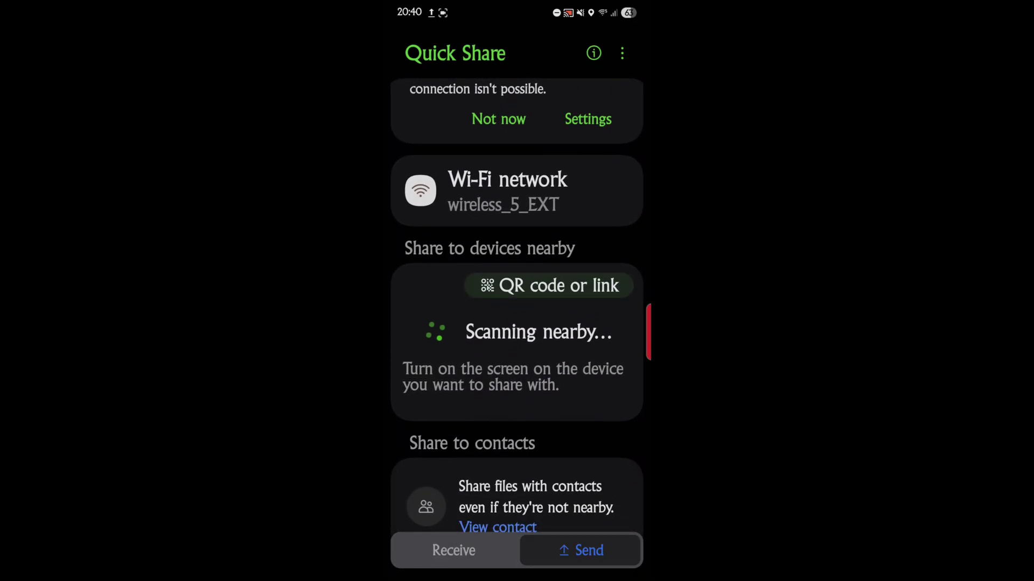
drag(517, 404, 517, 351)
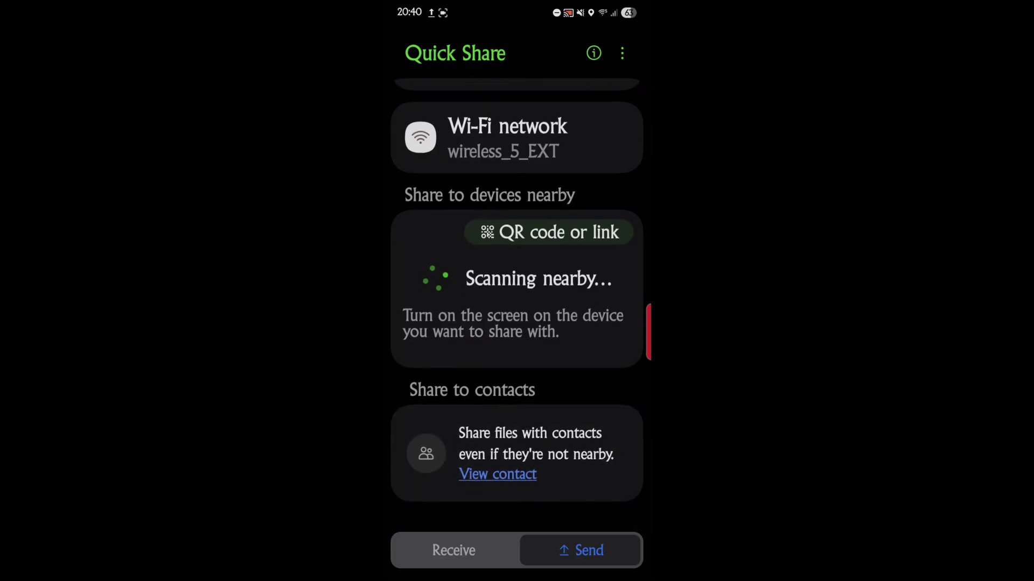
drag(414, 386, 414, 379)
scroll(416, 393, up, 3)
scroll(416, 393, down, 3)
click(484, 137)
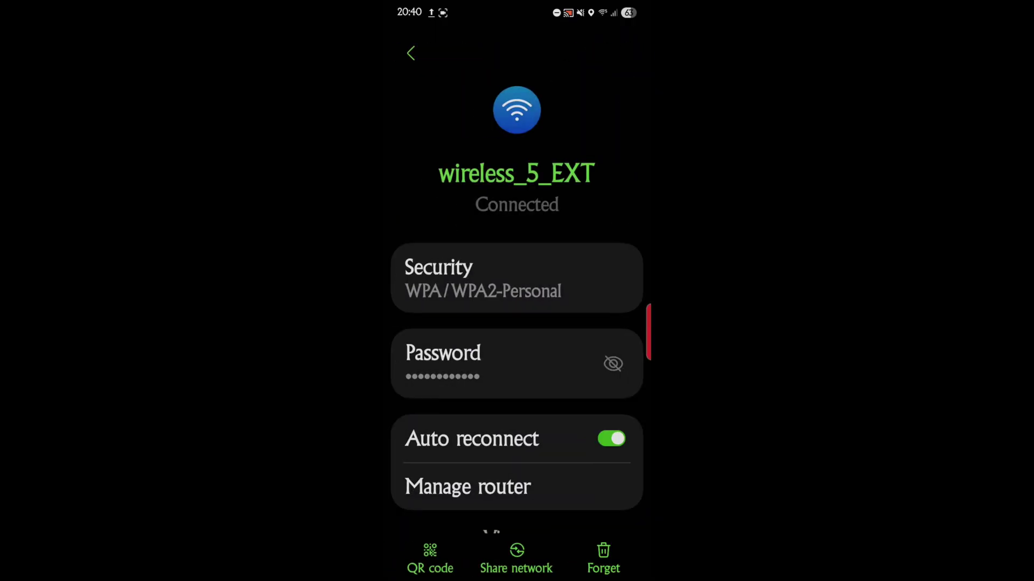
Step: Reopen Quick Share, view and dismiss its QR code, then try the Receive and Send tabs
click(516, 558)
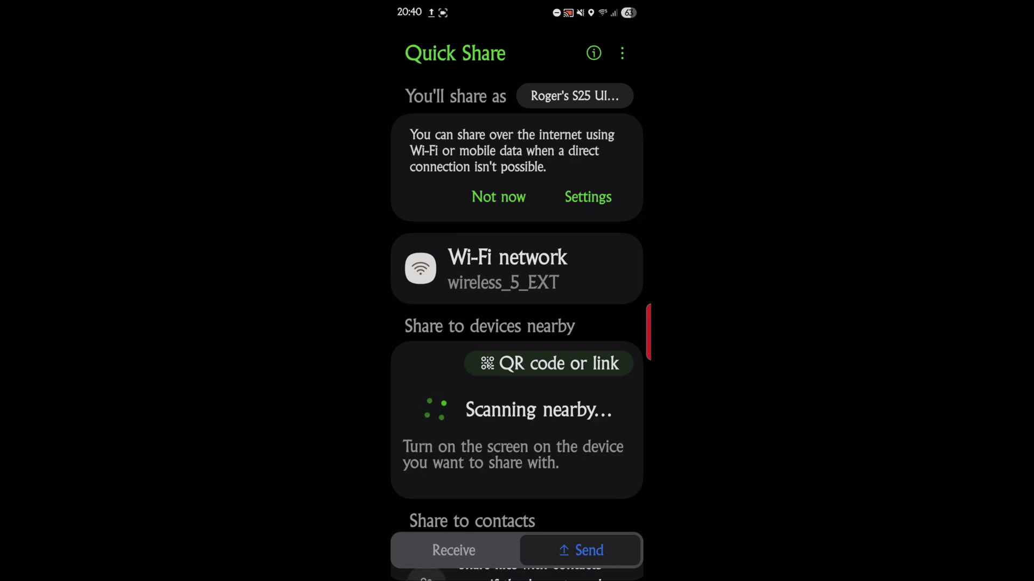
click(550, 363)
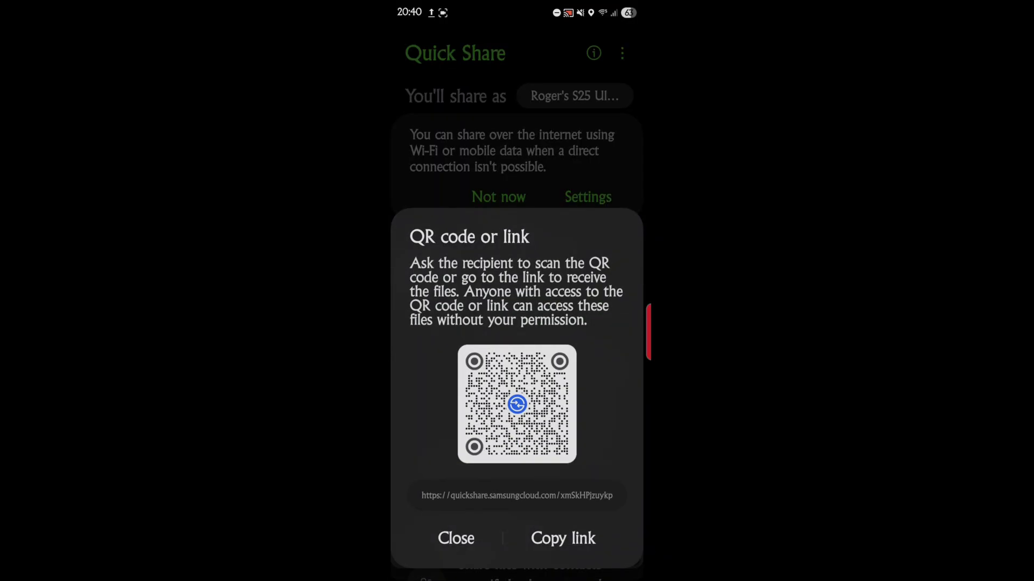
key(Escape)
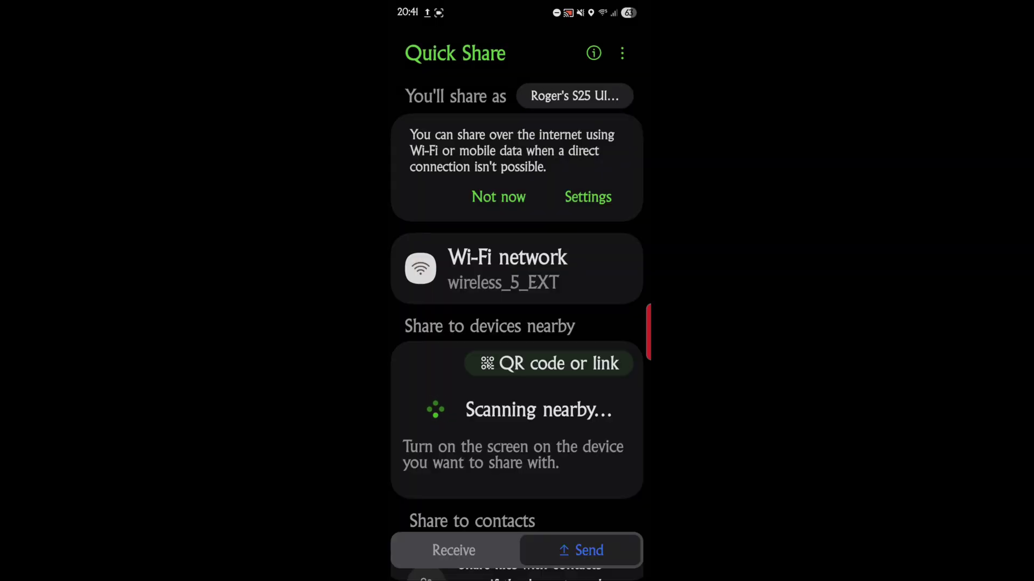
scroll(517, 323, down, 3)
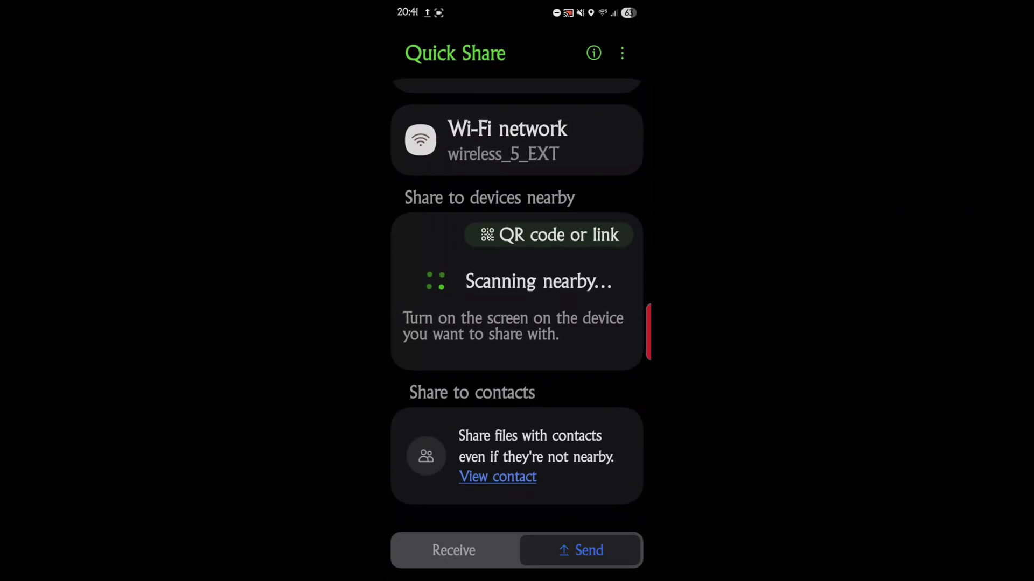
click(453, 551)
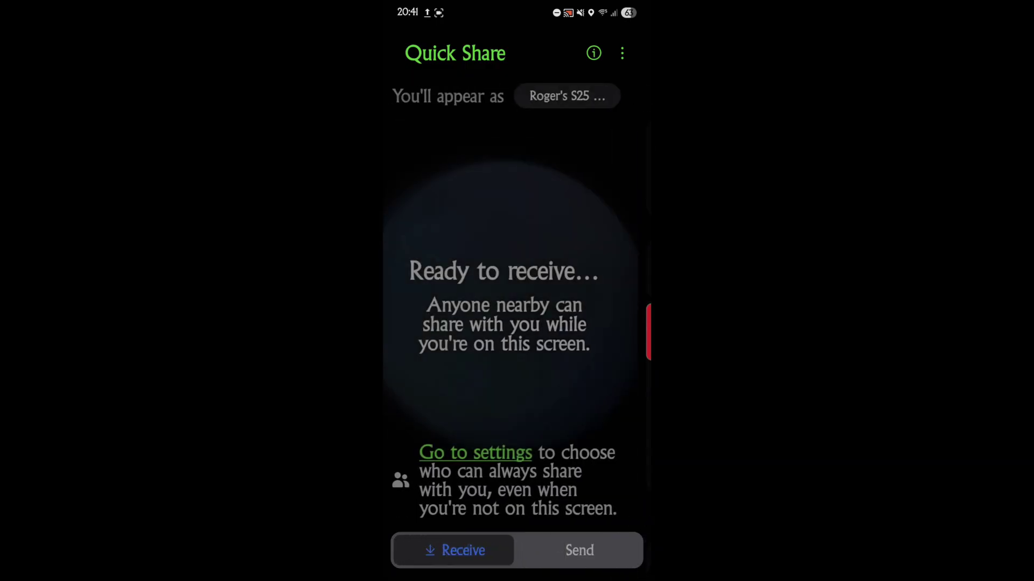
click(579, 550)
scroll(517, 323, up, 2)
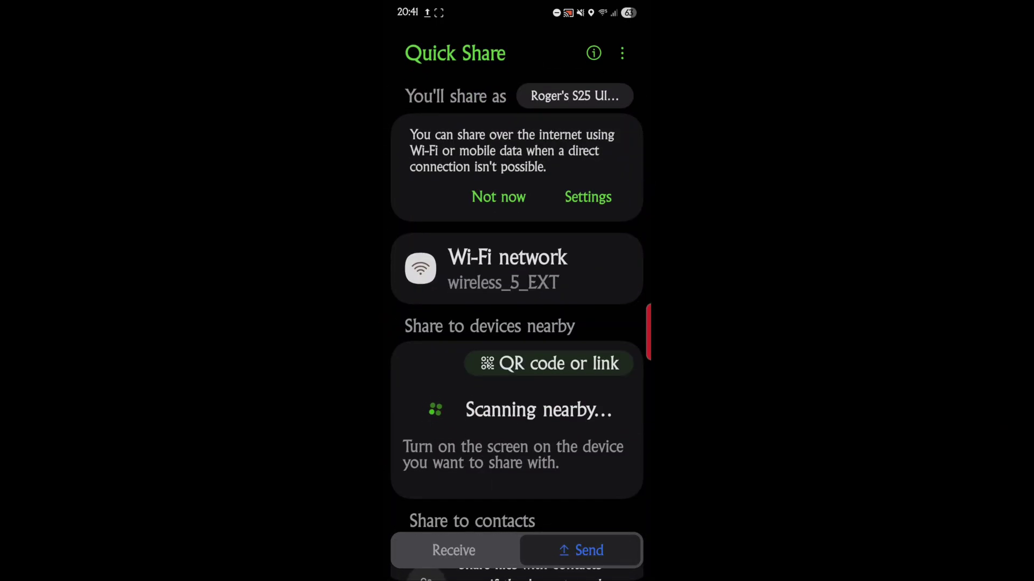
Step: Return to wireless_5_EXT details and open its Share network QR code page
click(409, 344)
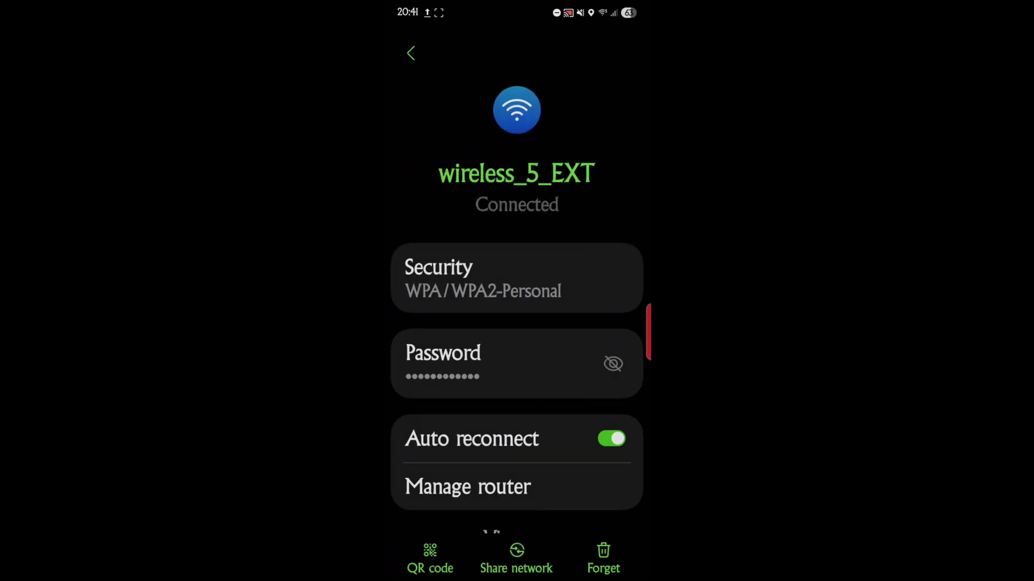
drag(457, 425, 455, 364)
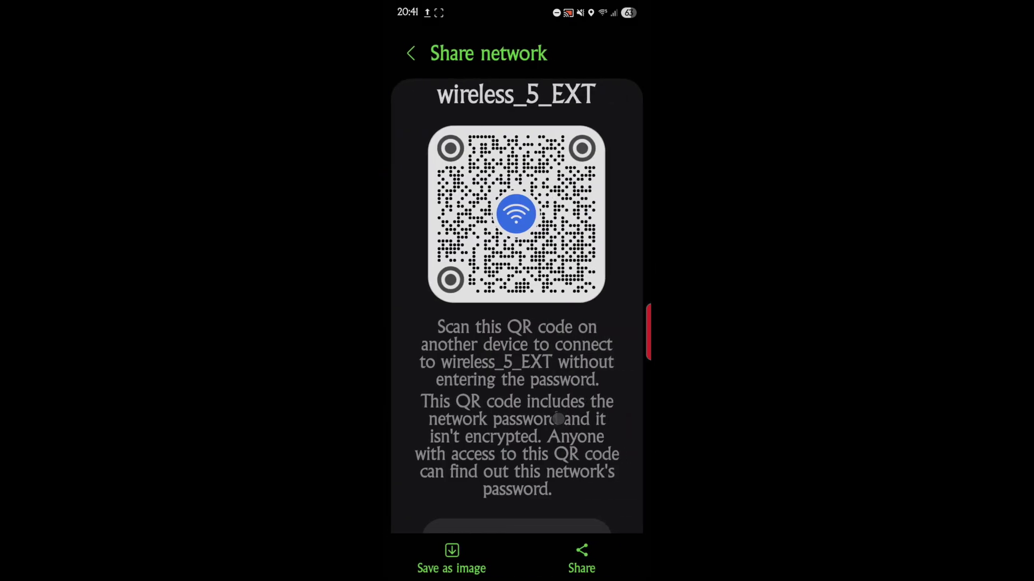
mouse_move(517, 404)
mouse_down()
mouse_move(516, 339)
mouse_move(517, 420)
mouse_up()
mouse_move(508, 404)
mouse_down()
mouse_move(518, 435)
mouse_move(518, 405)
mouse_up()
scroll(517, 323, up, 3)
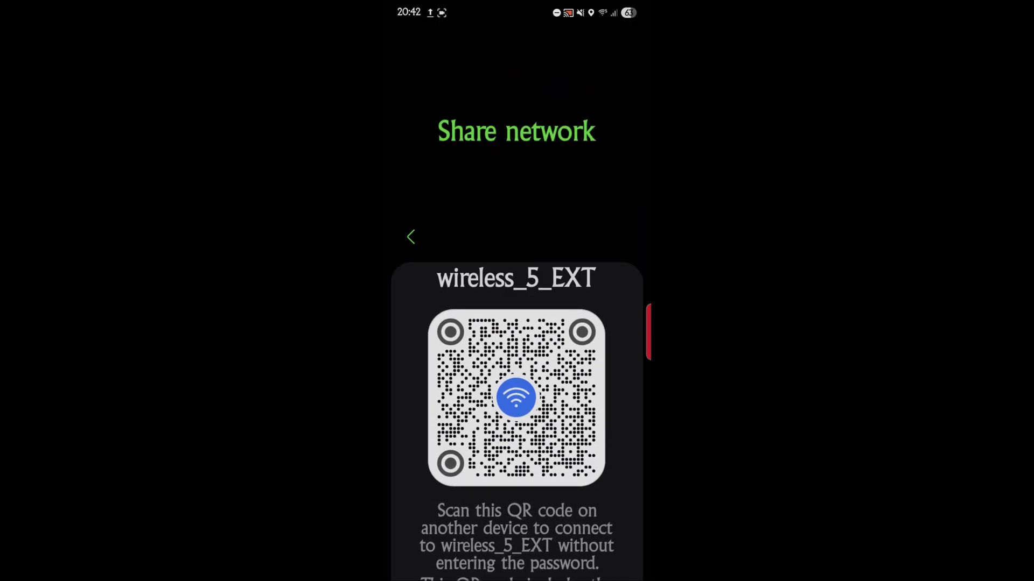
scroll(517, 323, down, 3)
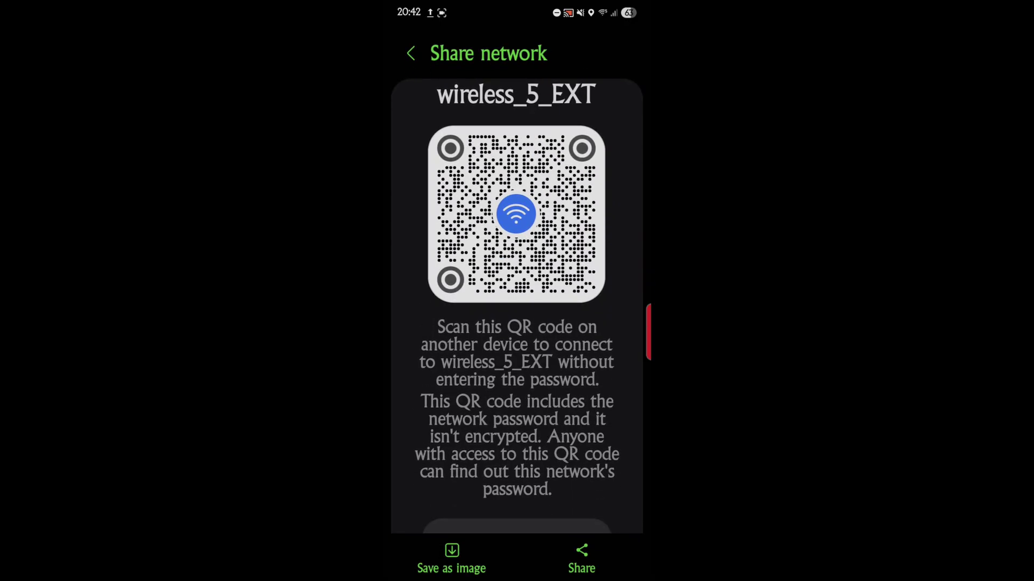
scroll(517, 323, up, 3)
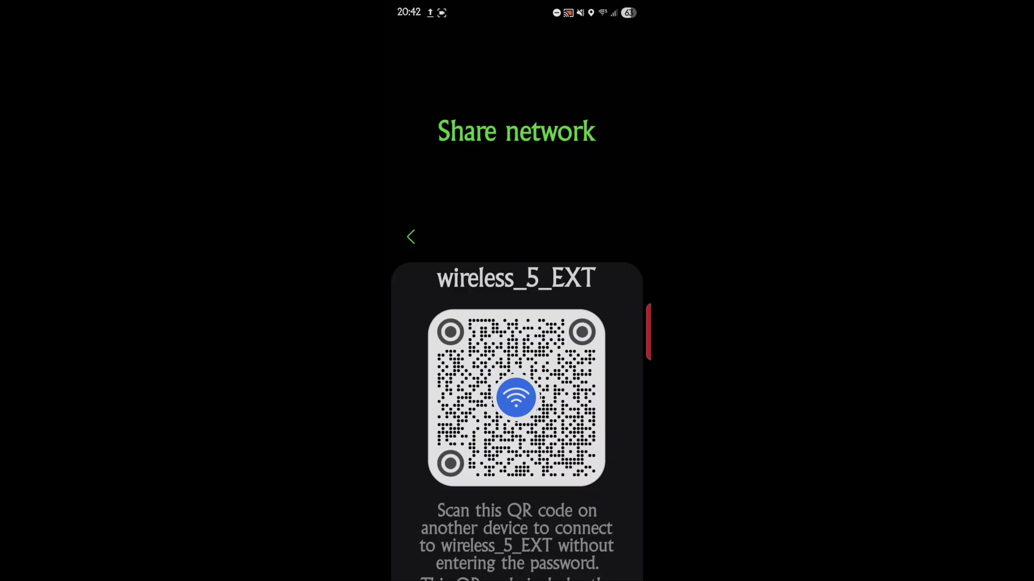
click(410, 236)
scroll(426, 376, down, 1)
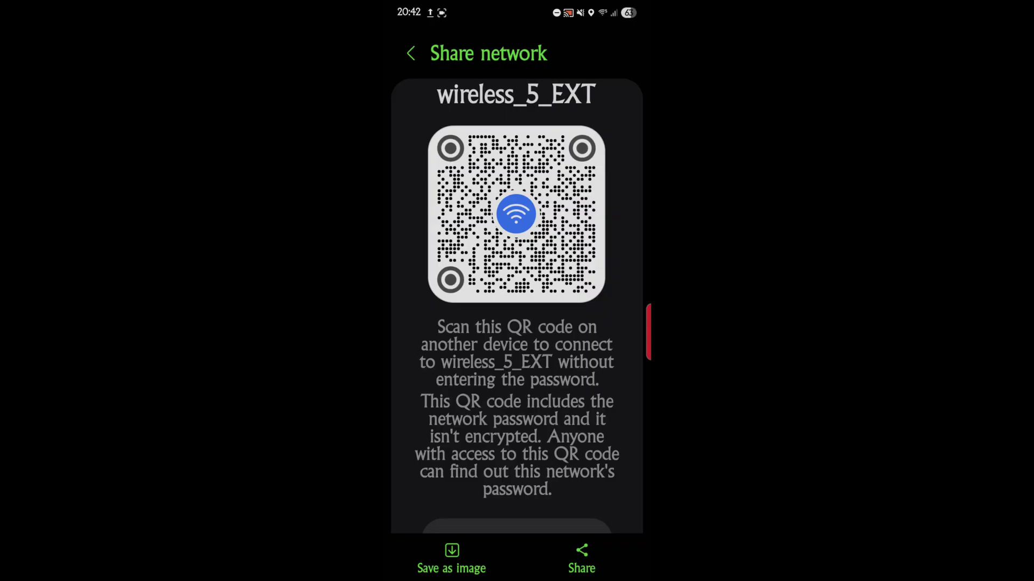
scroll(517, 323, up, 3)
scroll(517, 364, down, 5)
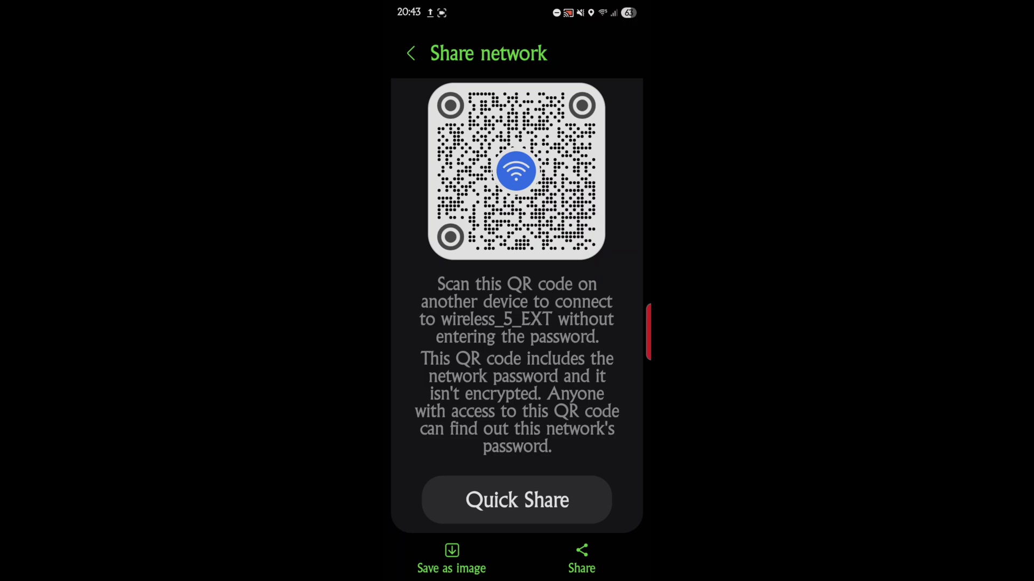
drag(456, 51, 550, 54)
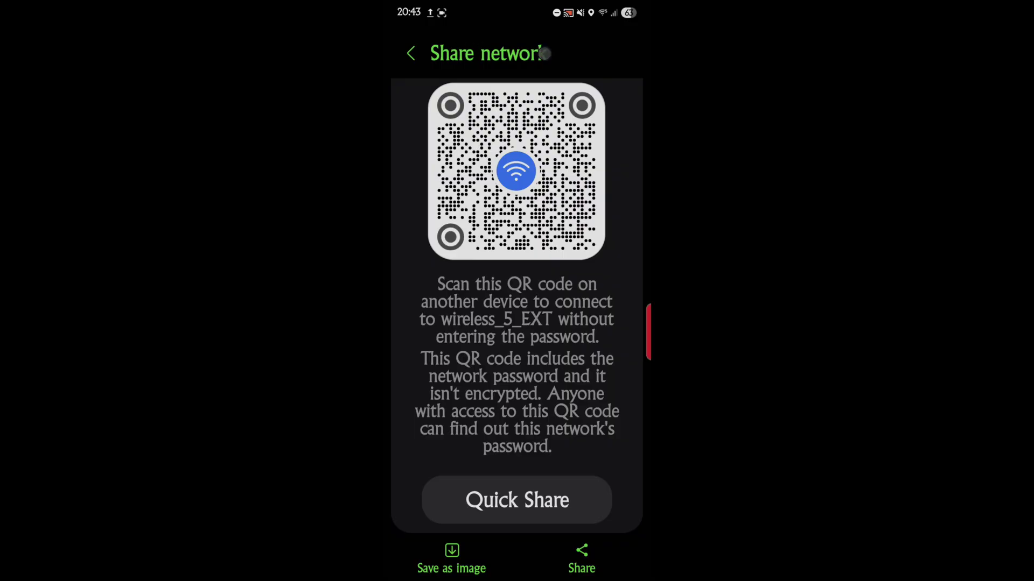